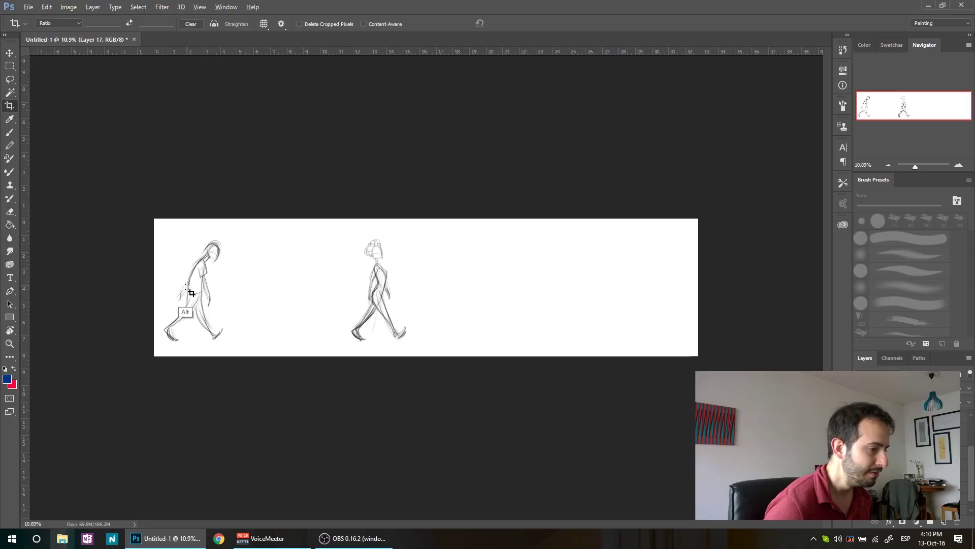
# Zoom to about 16.6%, centre the two walking figures, and step back to reveal a third figure
pyautogui.scroll(3, 157, 299)
pyautogui.scroll(-2, 154, 289)
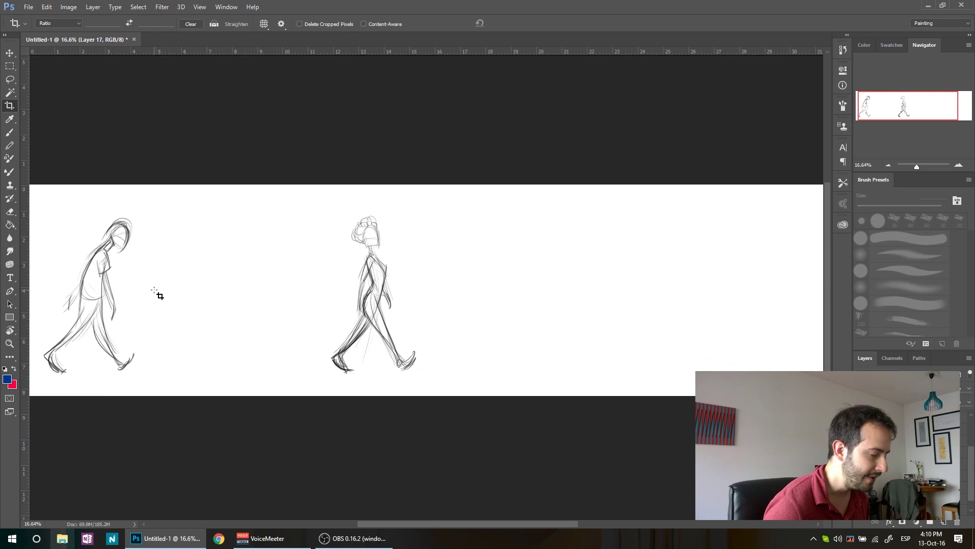
pyautogui.moveTo(209, 331); pyautogui.dragTo(267, 336)
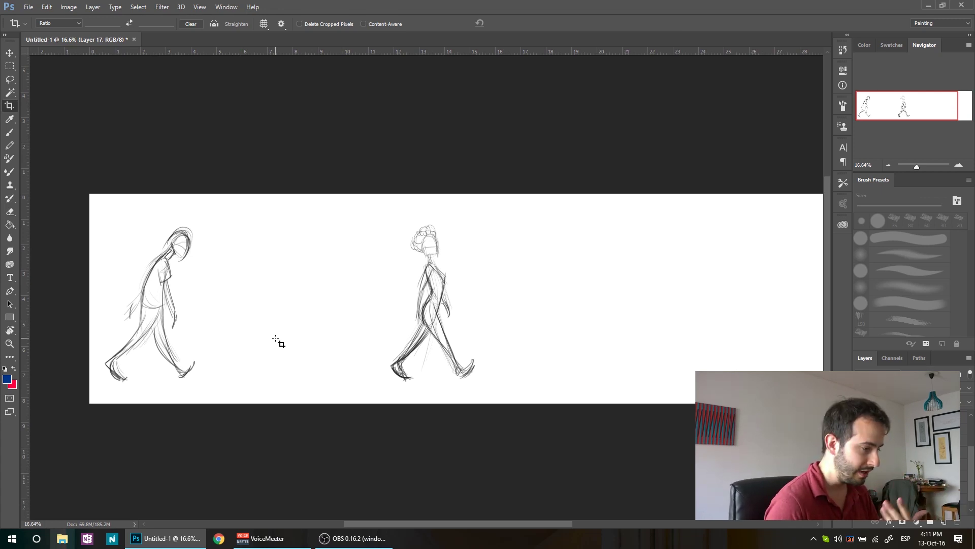
pyautogui.press('v')
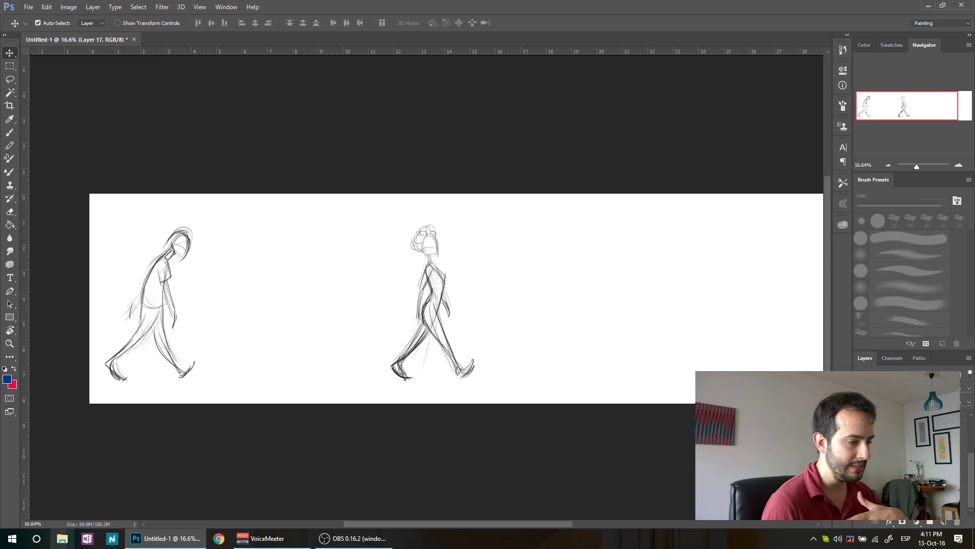
pyautogui.hotkey('ctrl', 'z')
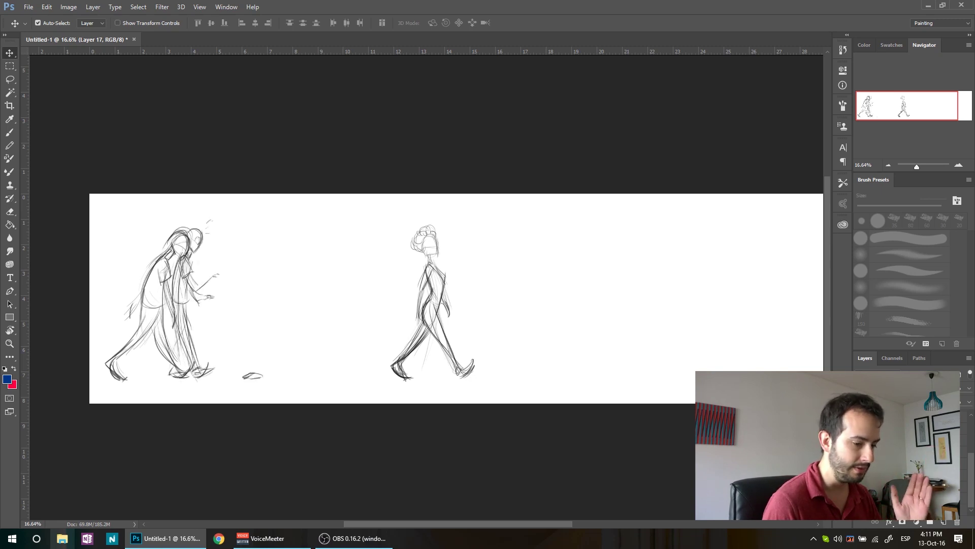
# Show only the standing man with the wallet and ready a red 35 px brush
pyautogui.hotkey('ctrl', 'z')
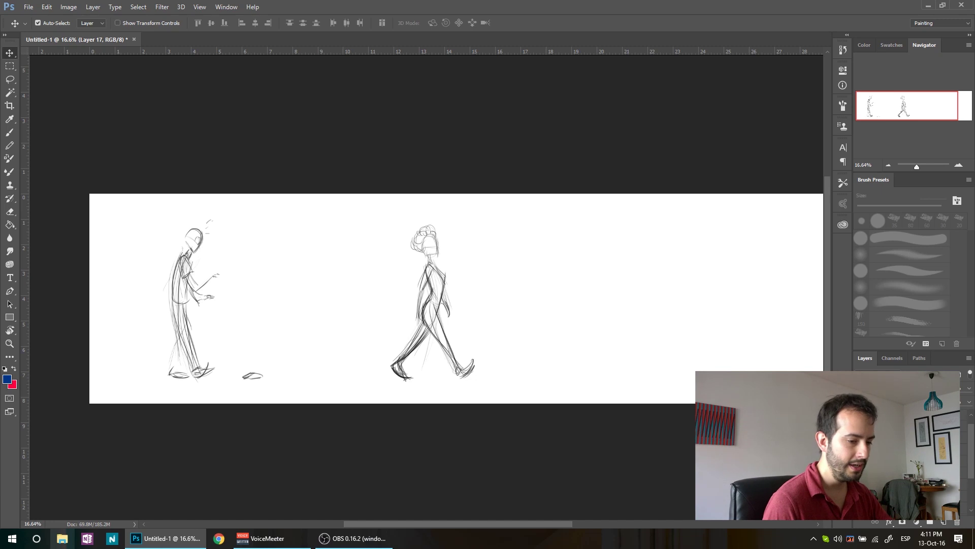
pyautogui.press('x')
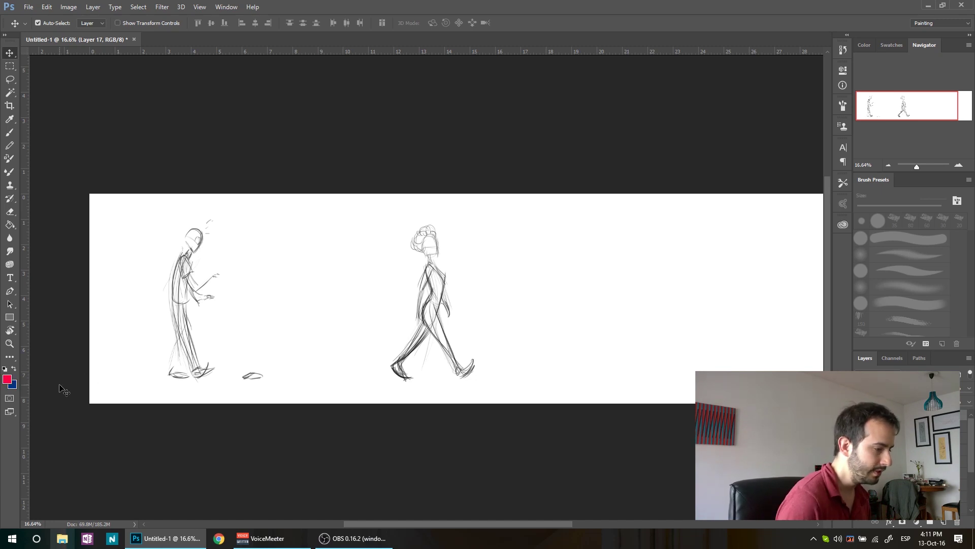
pyautogui.press('b')
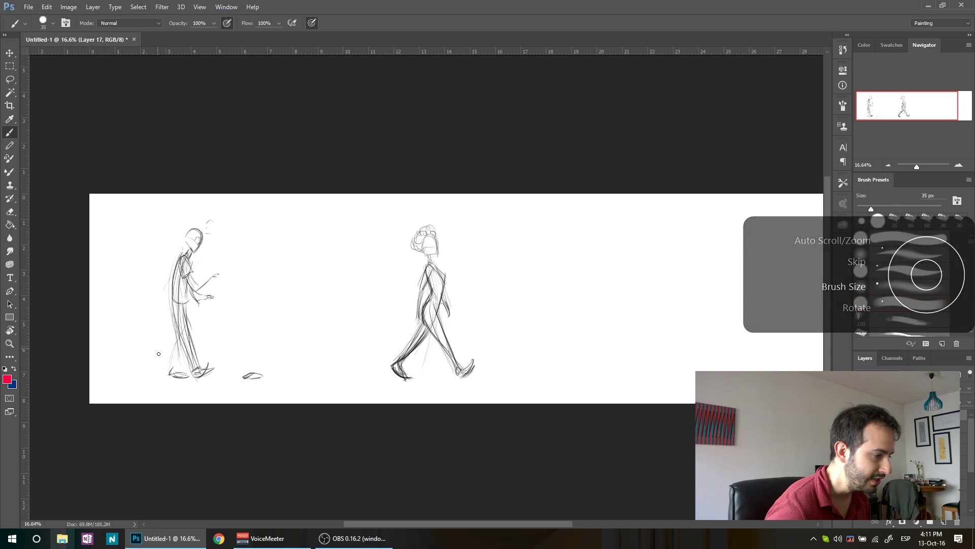
# Try red action lines beside the man, undo them, and switch to the crouching pose
pyautogui.moveTo(156, 274); pyautogui.dragTo(168, 387)
pyautogui.moveTo(171, 203); pyautogui.dragTo(154, 276)
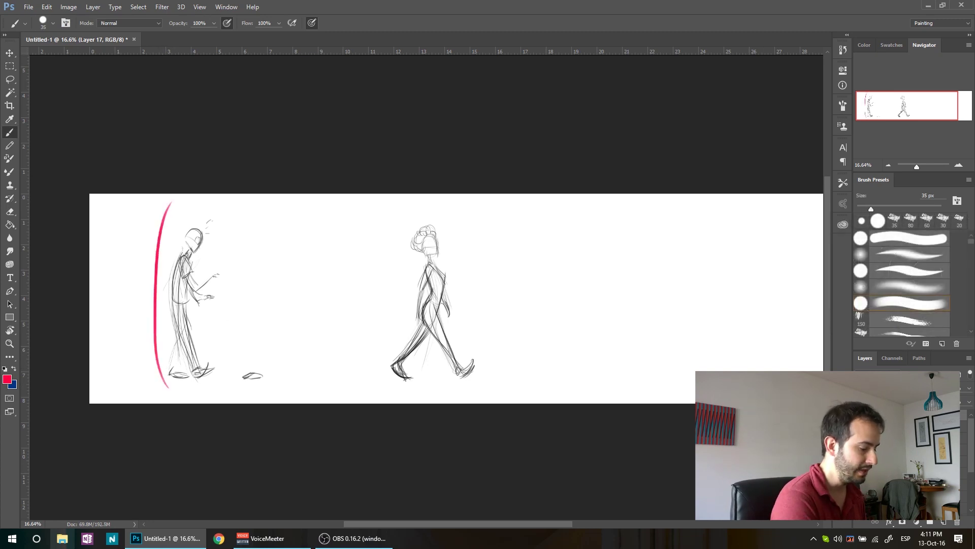
pyautogui.hotkey('ctrl', 'alt', 'z')
pyautogui.hotkey('ctrl', 'alt', 'z')
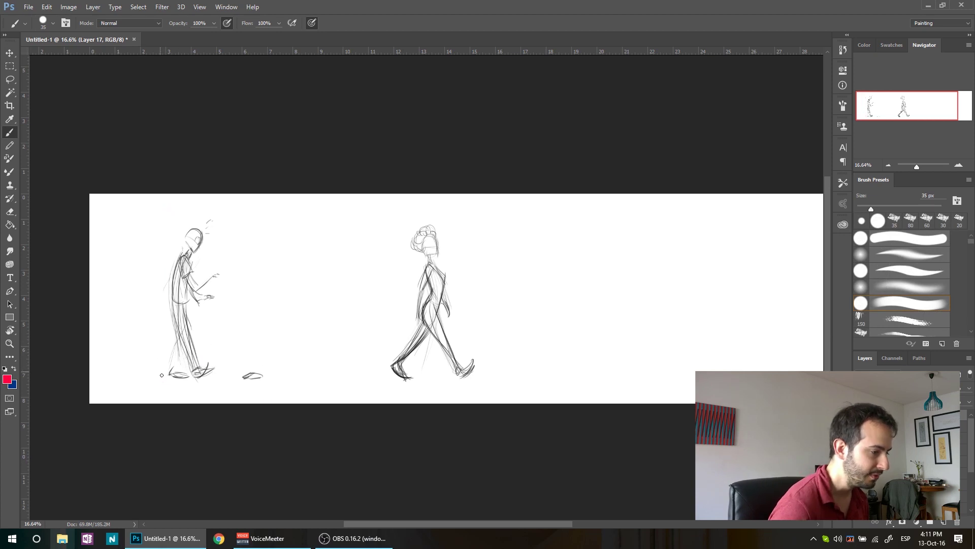
pyautogui.moveTo(162, 374); pyautogui.dragTo(166, 223)
pyautogui.hotkey('ctrl', 'z')
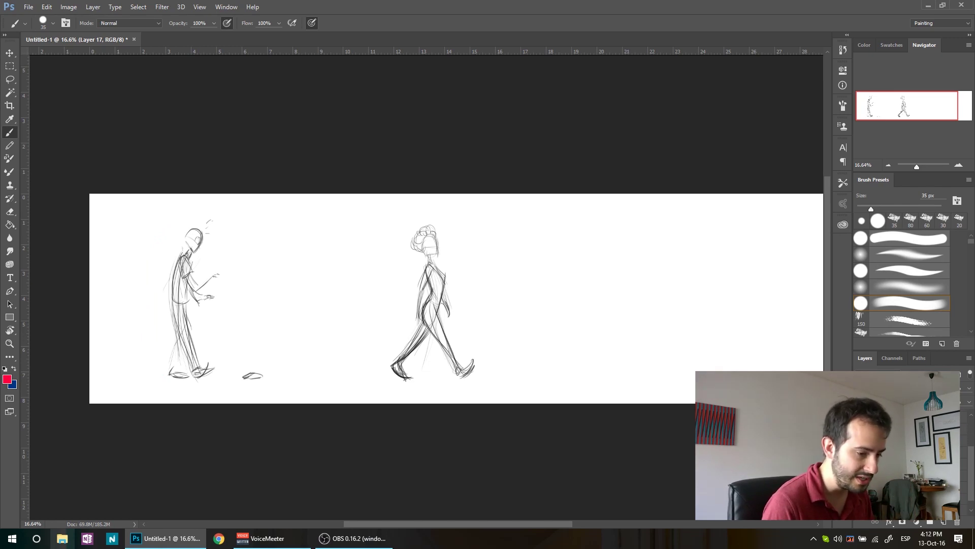
pyautogui.hotkey('ctrl', 'z')
pyautogui.hotkey('ctrl', 'alt', 'z')
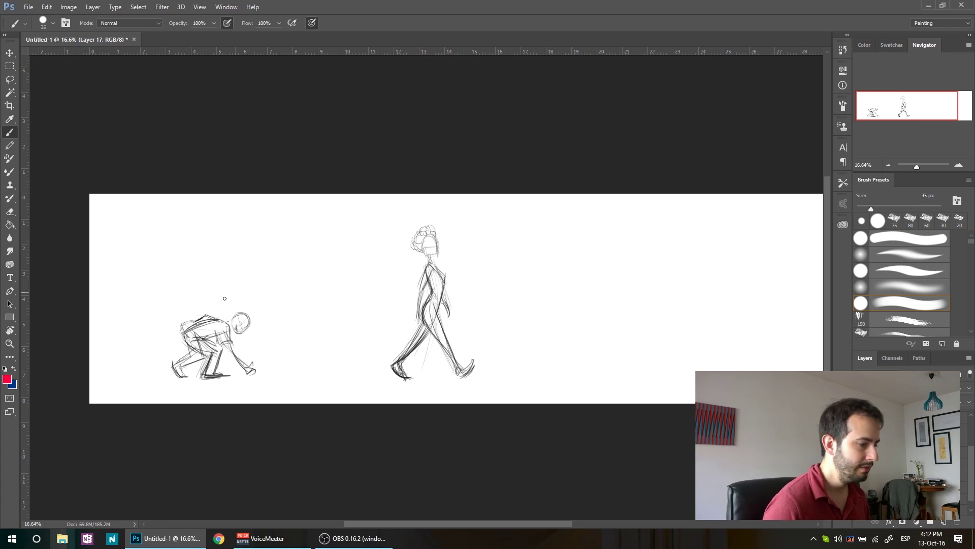
# Try red arcs and action lines around the crouching and bent-over figures, then undo them
pyautogui.moveTo(228, 297); pyautogui.dragTo(167, 371)
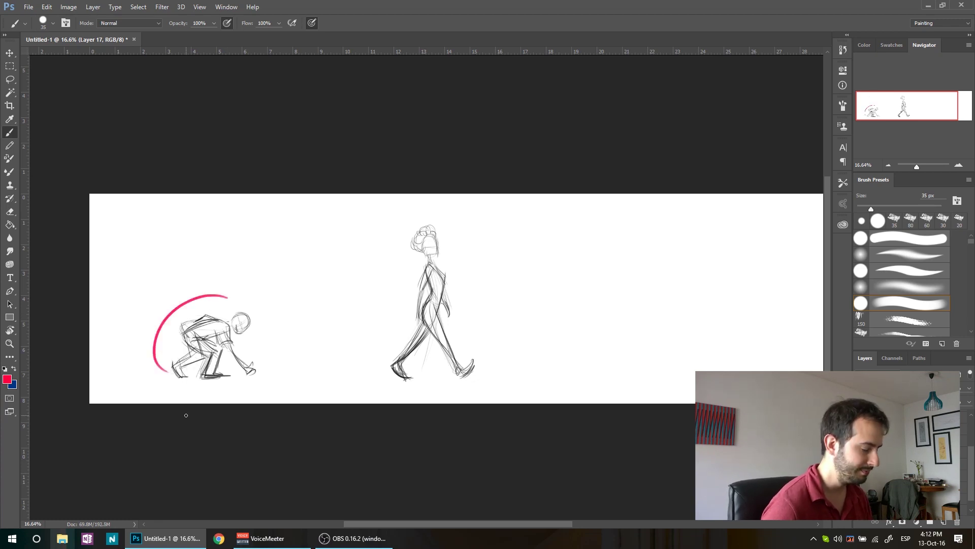
pyautogui.hotkey('ctrl', 'z')
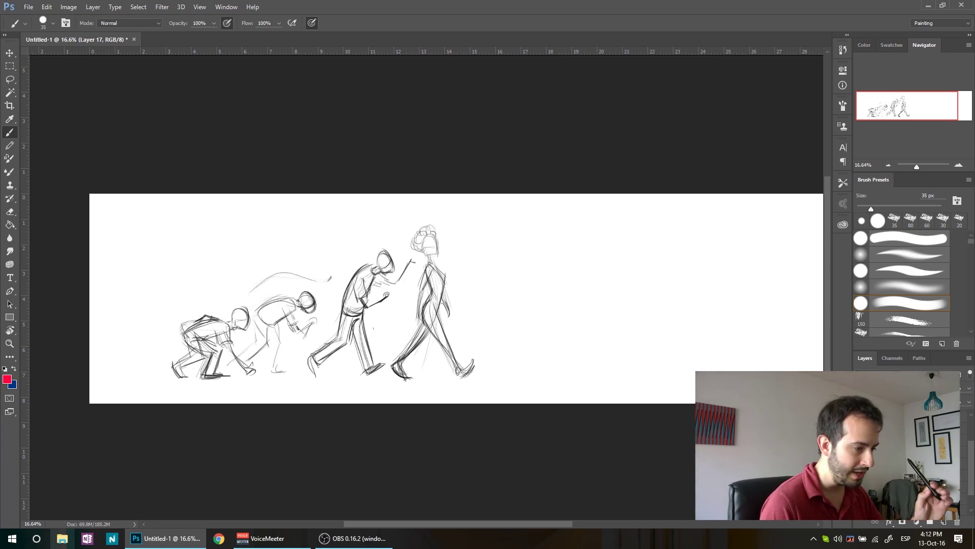
pyautogui.hotkey('ctrl', 'alt', 'z')
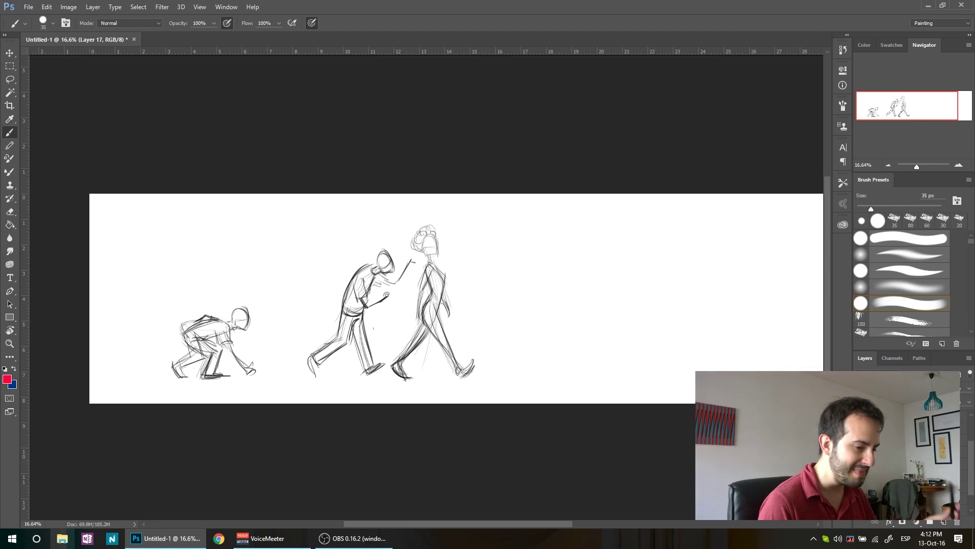
pyautogui.hotkey('ctrl', 'z')
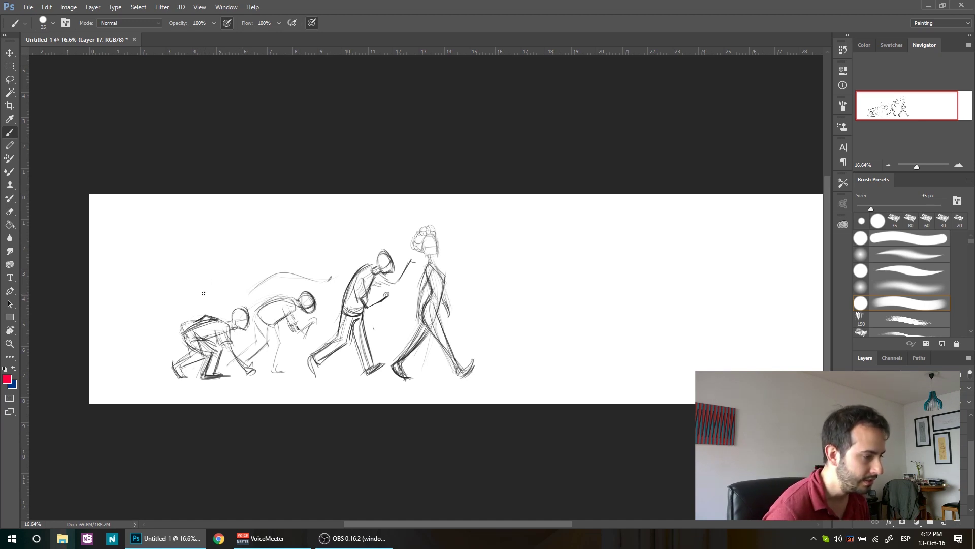
pyautogui.moveTo(202, 292)
pyautogui.mouseDown()
pyautogui.moveTo(262, 280)
pyautogui.moveTo(284, 285)
pyautogui.moveTo(358, 256)
pyautogui.mouseUp()
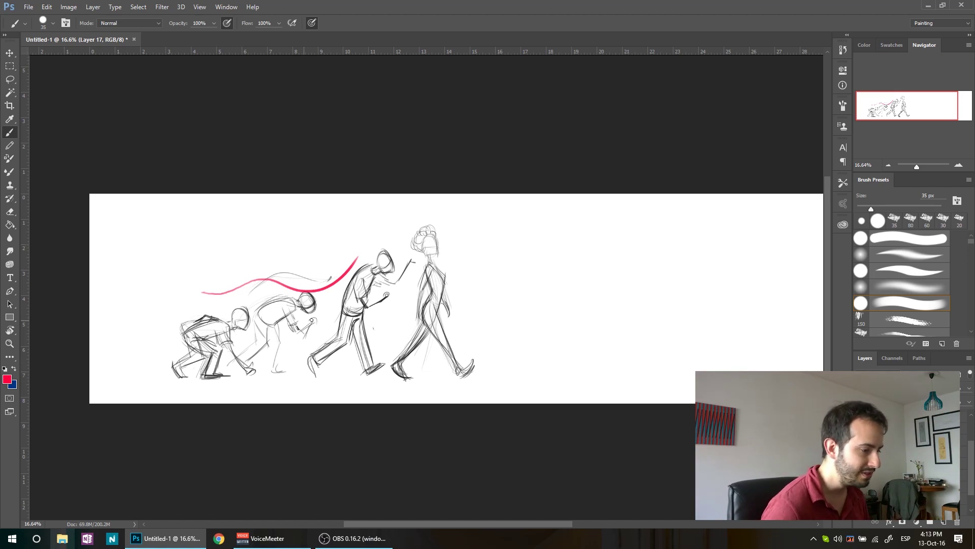
pyautogui.moveTo(253, 287); pyautogui.dragTo(327, 278)
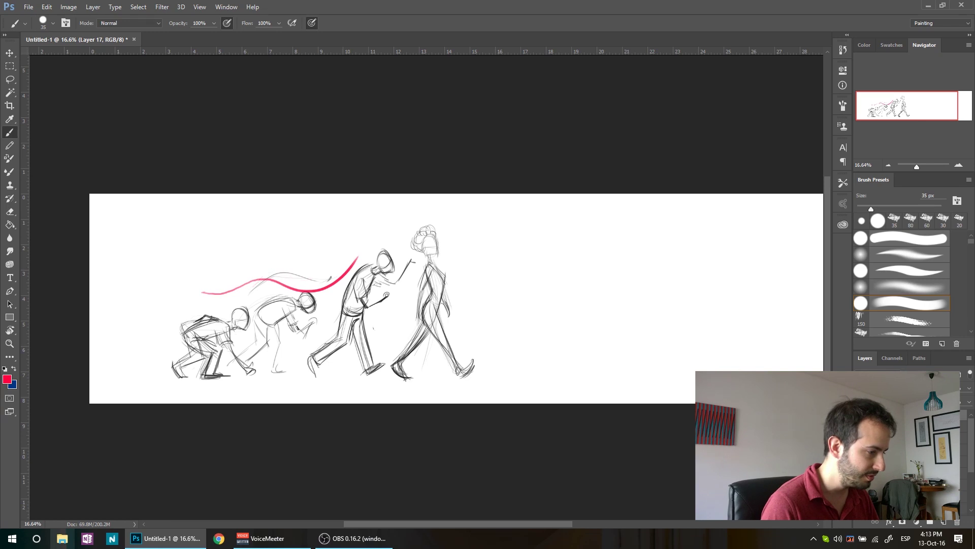
pyautogui.hotkey('ctrl', 'z')
pyautogui.hotkey('ctrl', 'z')
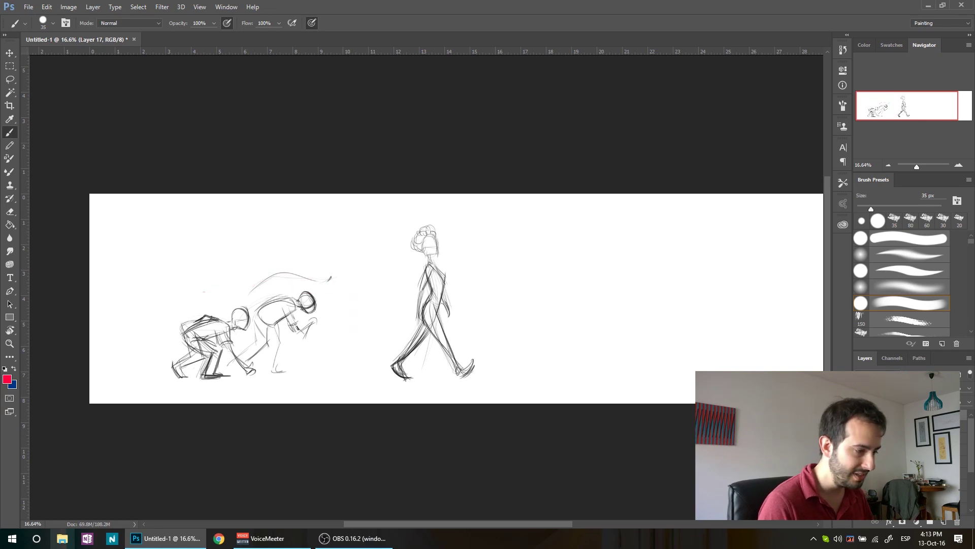
# Restore the striding man sketch in place of the hunched figure and add a brush stroke
pyautogui.hotkey('ctrl', 'shift', 'z')
pyautogui.hotkey('ctrl', 'alt', 'z')
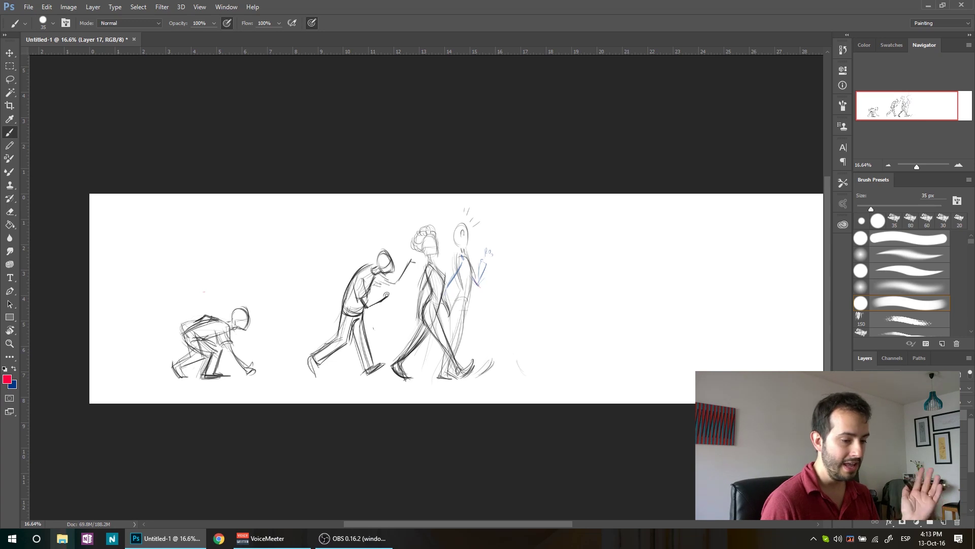
pyautogui.moveTo(499, 525); pyautogui.dragTo(546, 525)
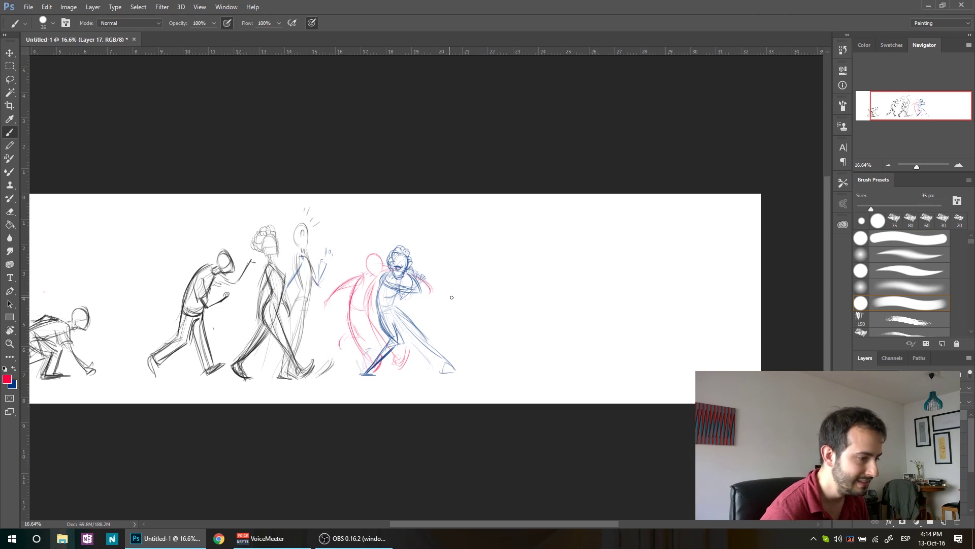
# Try a red pull arrow, head arc and motion curve, then undo them
pyautogui.moveTo(464, 286)
pyautogui.mouseDown()
pyautogui.moveTo(413, 299)
pyautogui.moveTo(428, 304)
pyautogui.mouseUp()
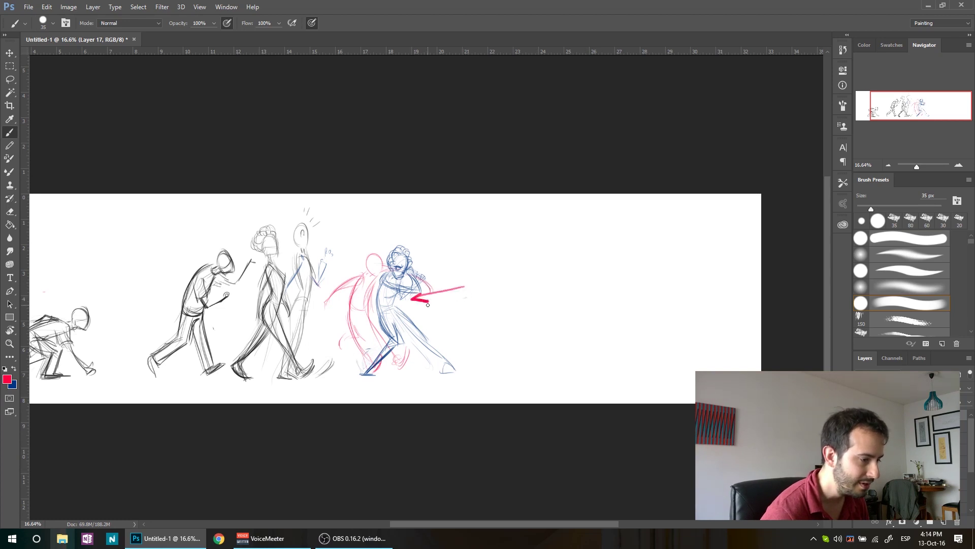
pyautogui.moveTo(358, 242); pyautogui.dragTo(440, 280)
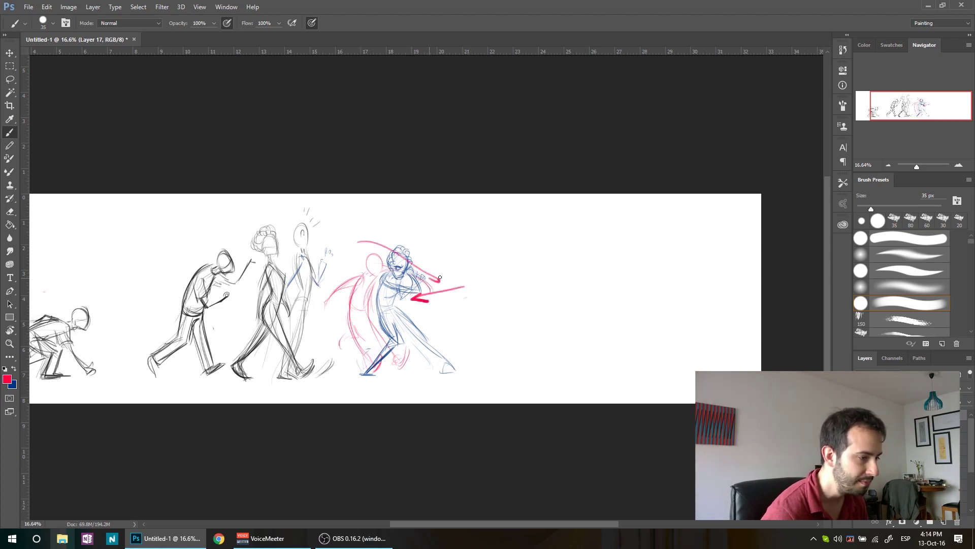
pyautogui.moveTo(372, 294)
pyautogui.mouseDown()
pyautogui.moveTo(399, 388)
pyautogui.moveTo(364, 325)
pyautogui.moveTo(358, 287)
pyautogui.mouseUp()
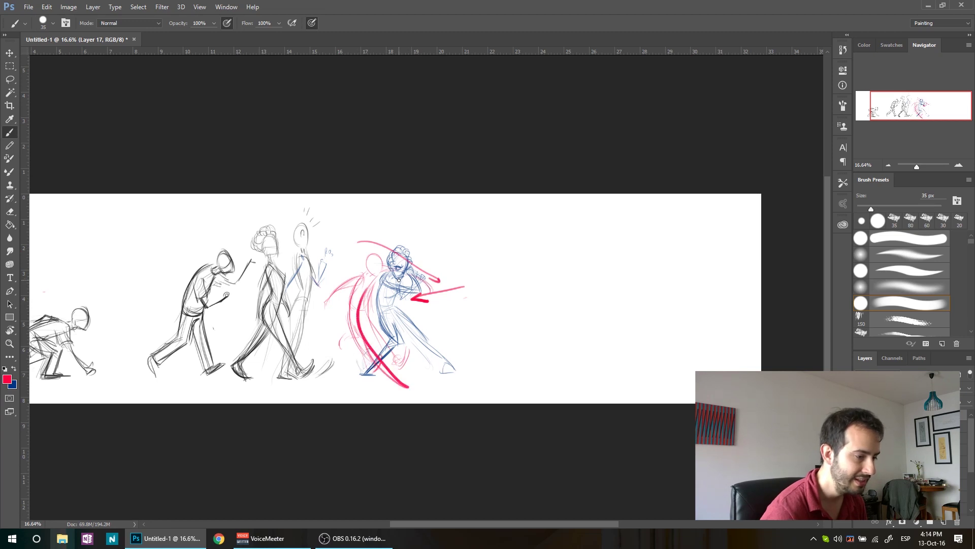
pyautogui.hotkey('ctrl', 'alt', 'z')
pyautogui.hotkey('ctrl', 'alt', 'z')
pyautogui.hotkey('ctrl', 'alt', 'z')
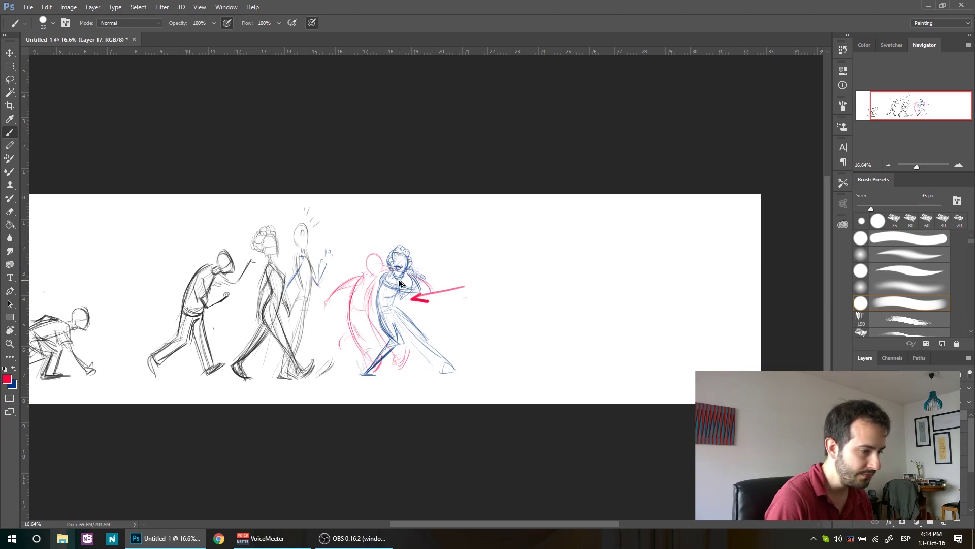
pyautogui.hotkey('ctrl', 'alt', 'z')
pyautogui.hotkey('ctrl', 'alt', 'z')
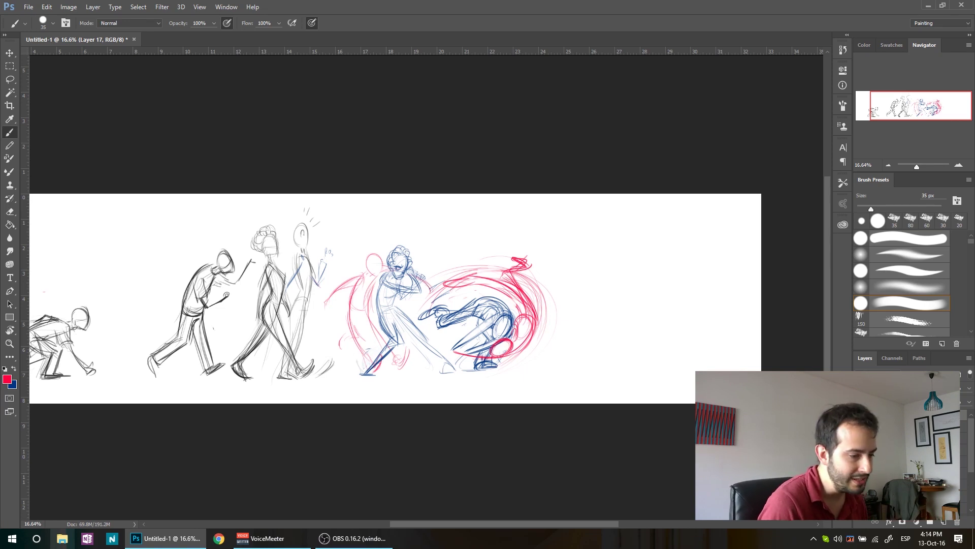
# Try a large red arc and head mark on the thrown man, undo them, and restore the standing and fallen figures
pyautogui.moveTo(438, 249); pyautogui.dragTo(515, 379)
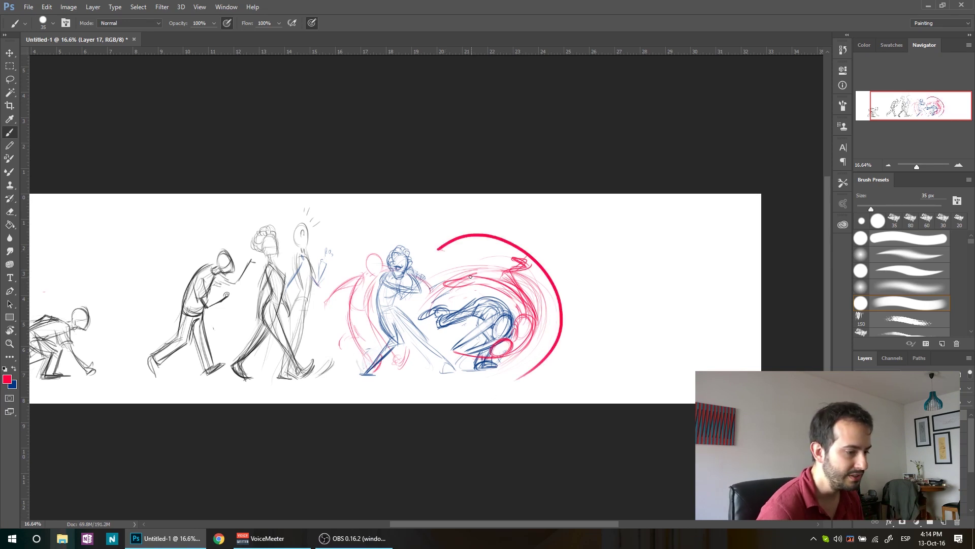
pyautogui.moveTo(465, 341); pyautogui.dragTo(451, 354)
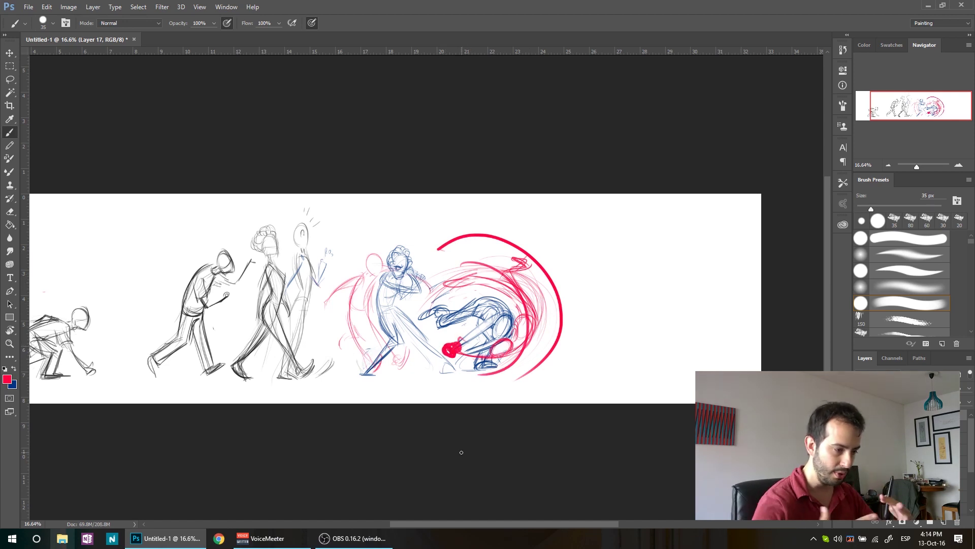
pyautogui.hotkey('ctrl', 'alt', 'z')
pyautogui.hotkey('ctrl', 'alt', 'z')
pyautogui.hotkey('ctrl', 'alt', 'z')
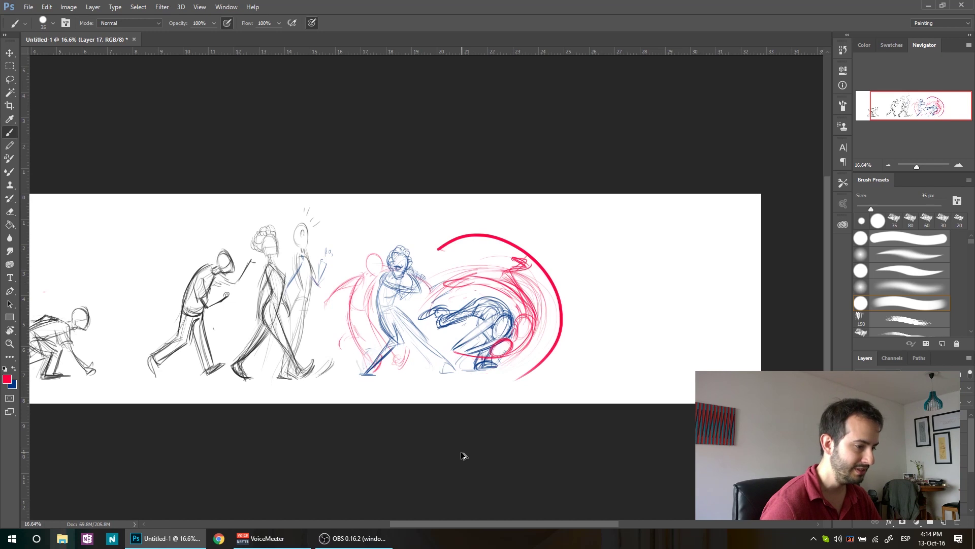
pyautogui.hotkey('ctrl', 'alt', 'z')
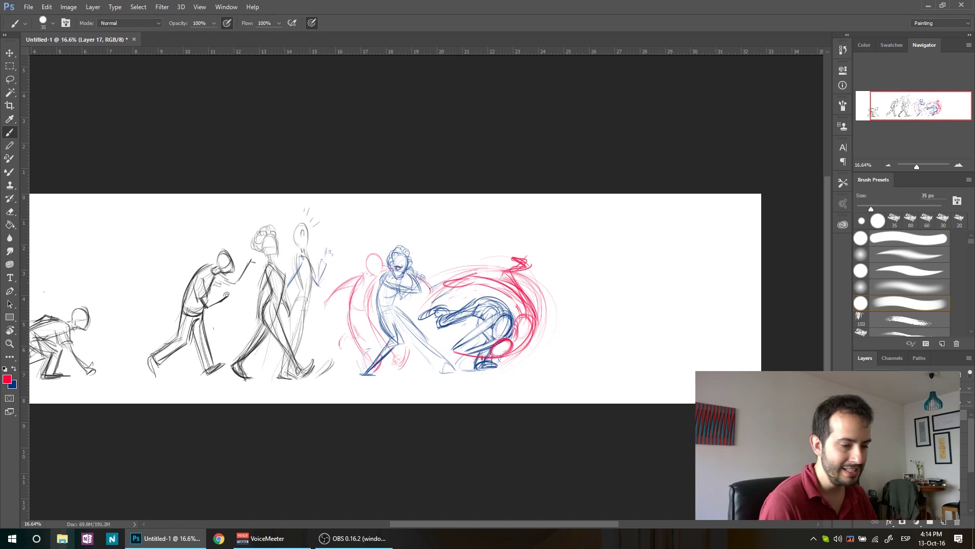
pyautogui.hotkey('ctrl', 'shift', 'z')
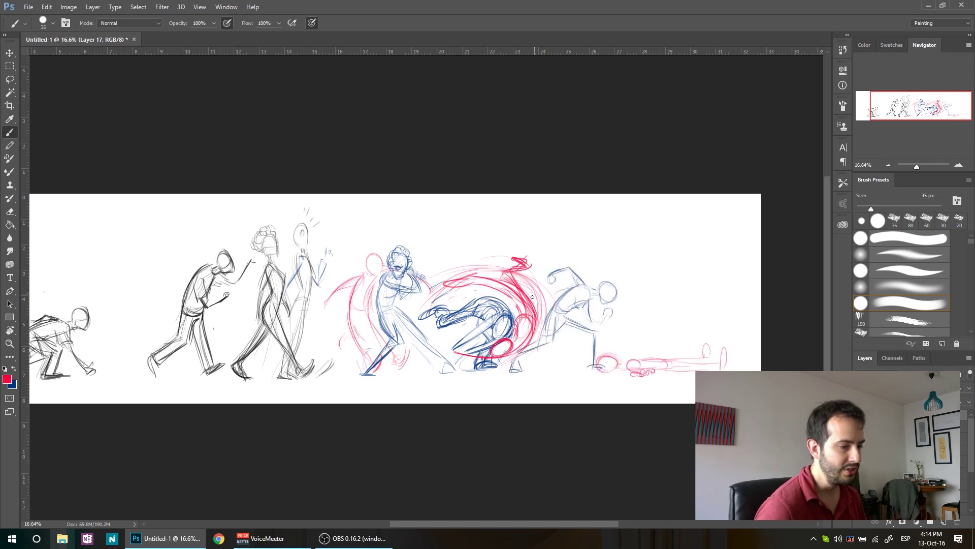
# Add a trial stroke to the right figure's torso, then undo the extra strokes and arrow
pyautogui.moveTo(556, 316)
pyautogui.mouseDown()
pyautogui.moveTo(589, 299)
pyautogui.moveTo(615, 348)
pyautogui.moveTo(706, 357)
pyautogui.mouseUp()
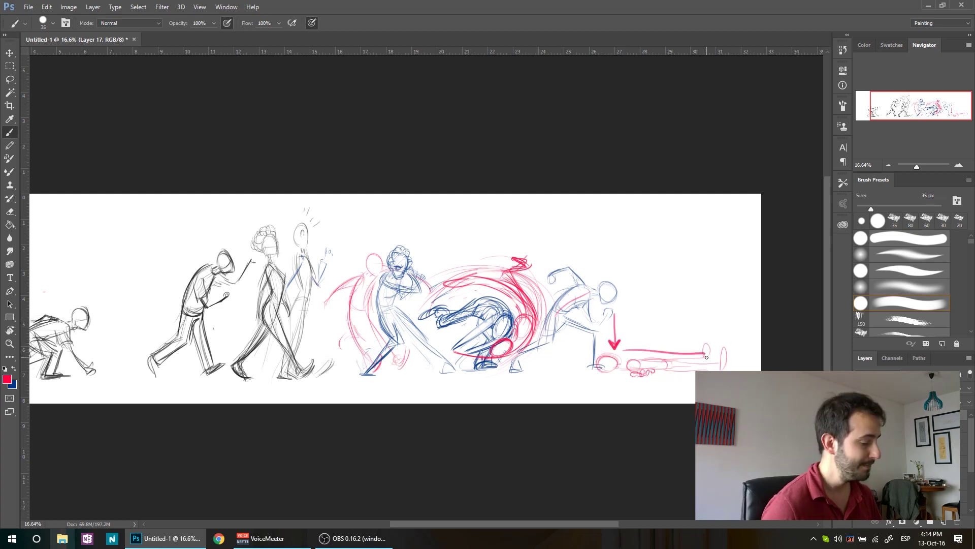
pyautogui.hotkey('ctrl', 'alt', 'z')
pyautogui.hotkey('ctrl', 'alt', 'z')
pyautogui.hotkey('ctrl', 'alt', 'z')
pyautogui.hotkey('ctrl', 'alt', 'z')
pyautogui.hotkey('ctrl', 'alt', 'z')
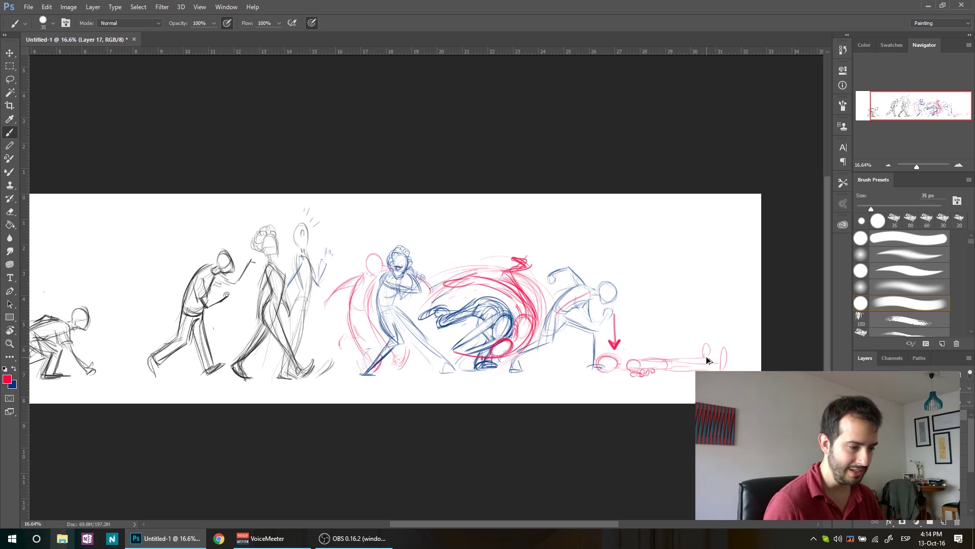